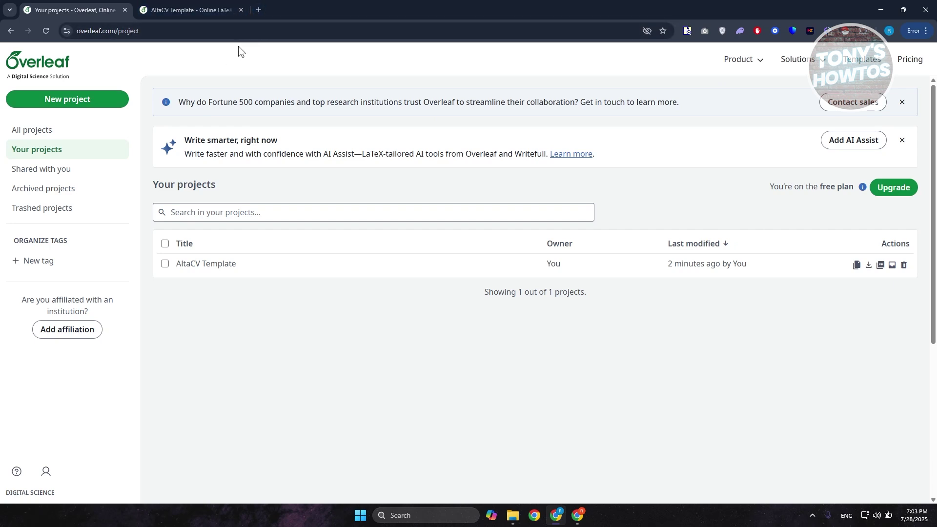
Step: Open the CVs and résumés template gallery for a new project and view the templates selected by Overleaf staff
click(70, 103)
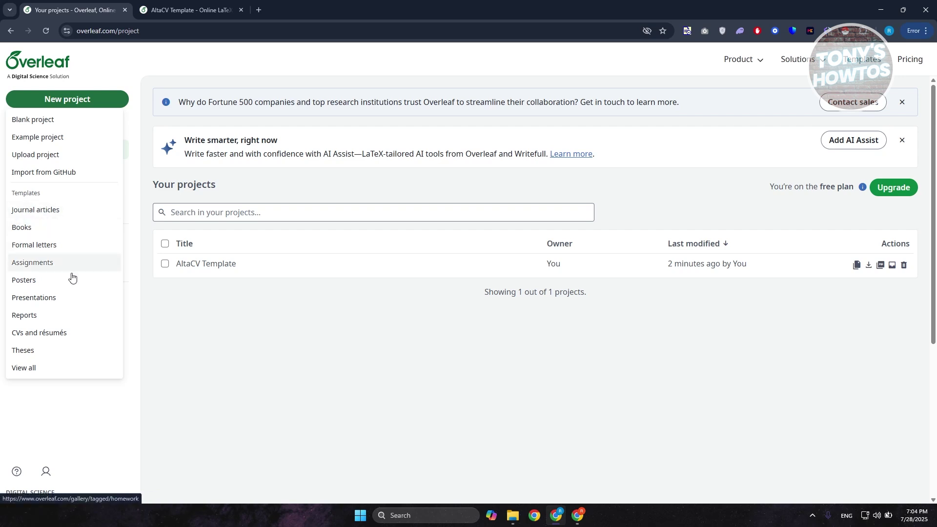
click(55, 331)
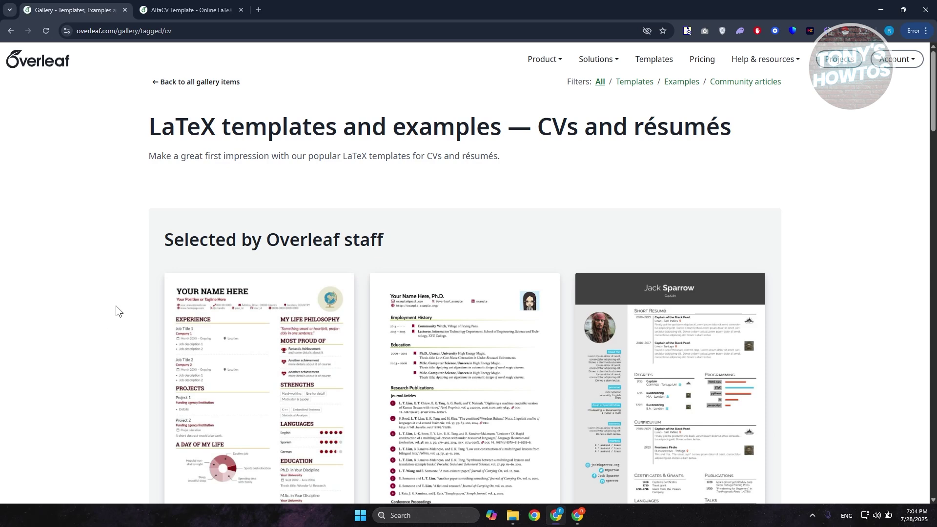
scroll(96, 361, down, 1)
scroll(108, 331, down, 2)
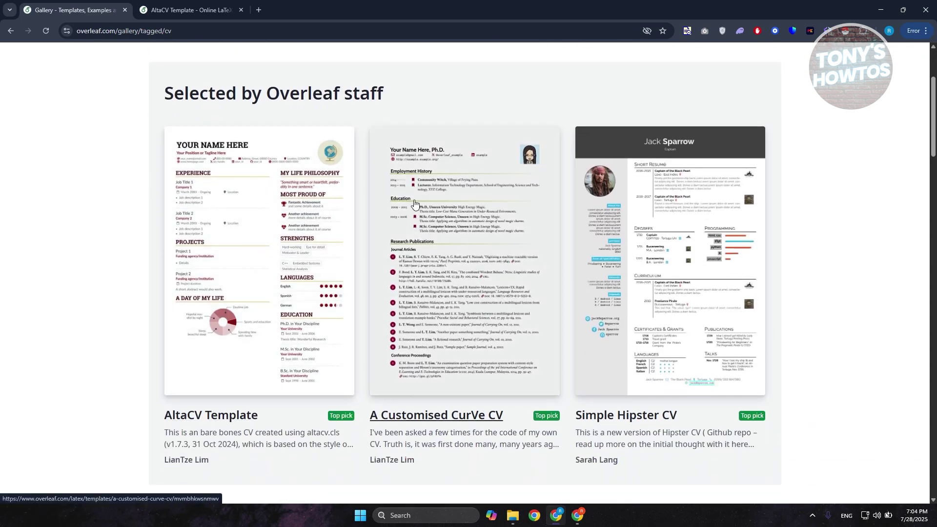
drag(164, 94, 450, 82)
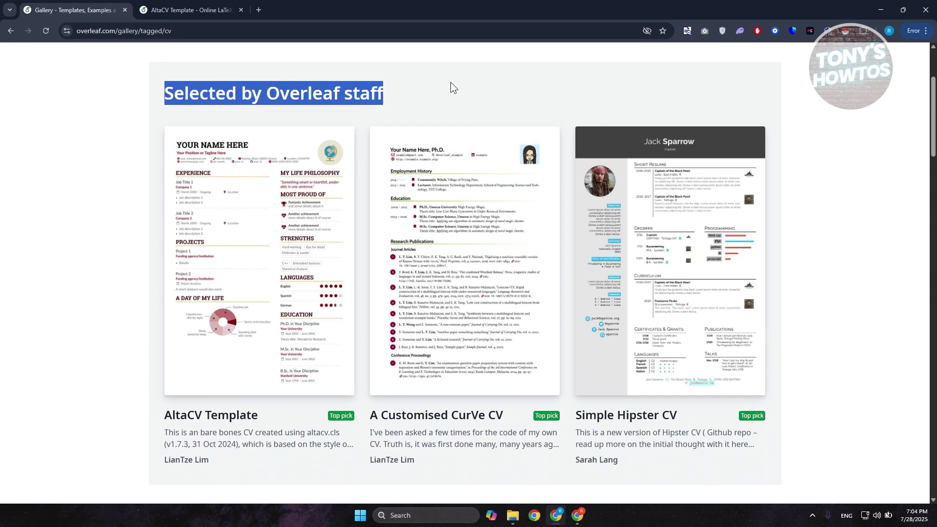
Step: Look through the recent CV and résumé templates down to the RenderCV themes
scroll(450, 82, down, 9)
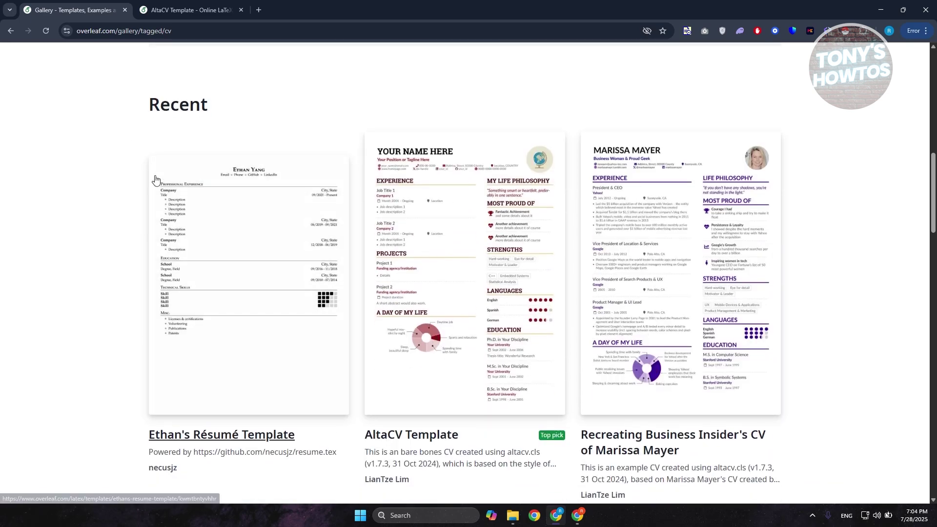
scroll(237, 207, down, 2)
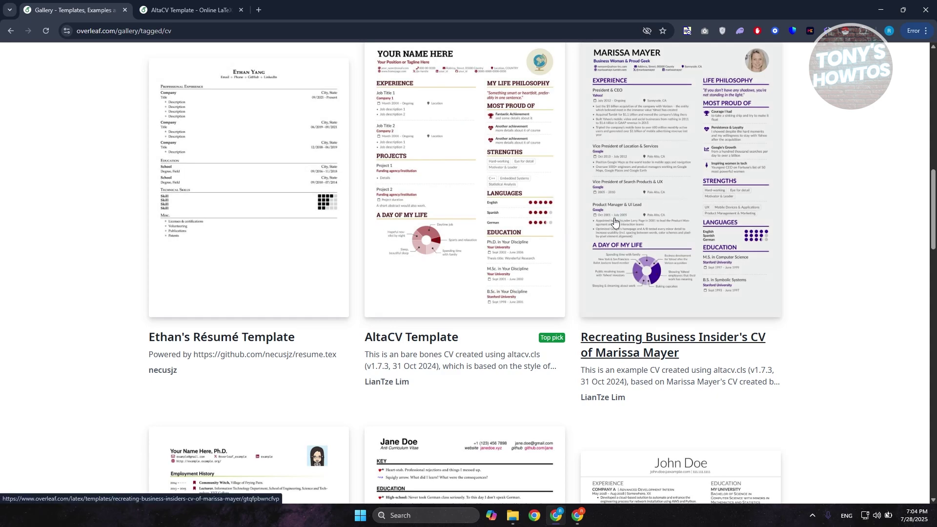
scroll(671, 292, down, 3)
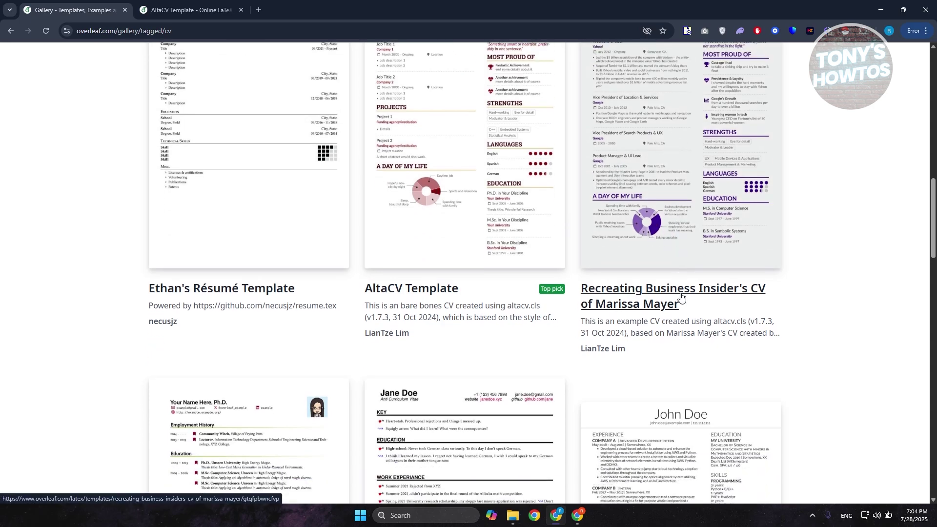
scroll(668, 304, down, 10)
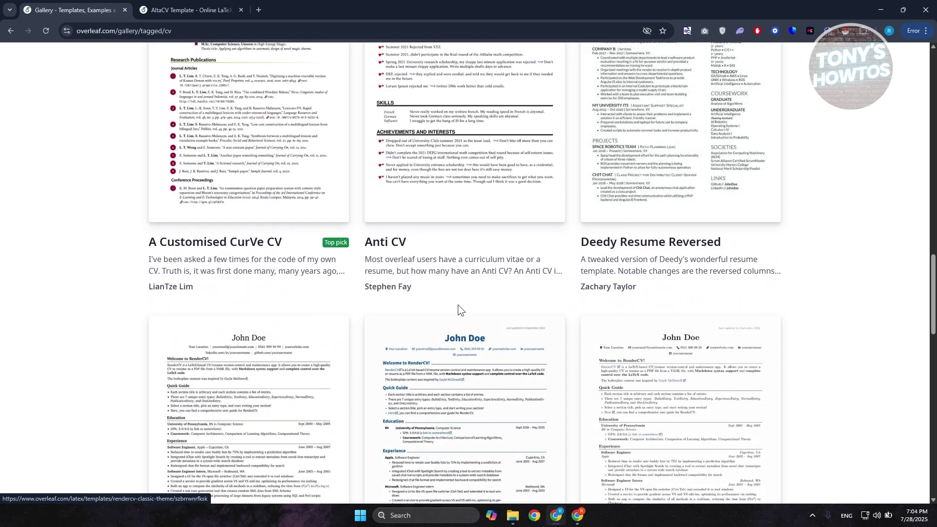
scroll(441, 306, down, 5)
scroll(425, 327, up, 4)
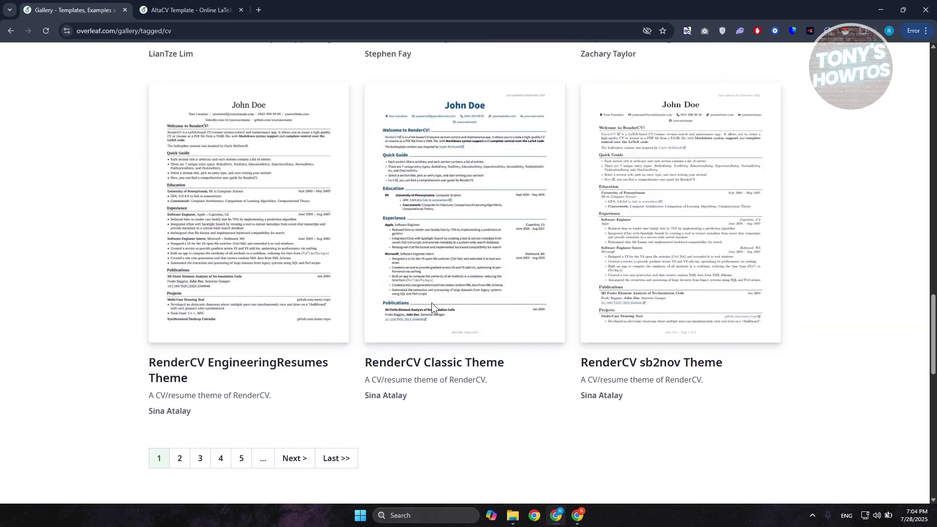
scroll(443, 283, up, 11)
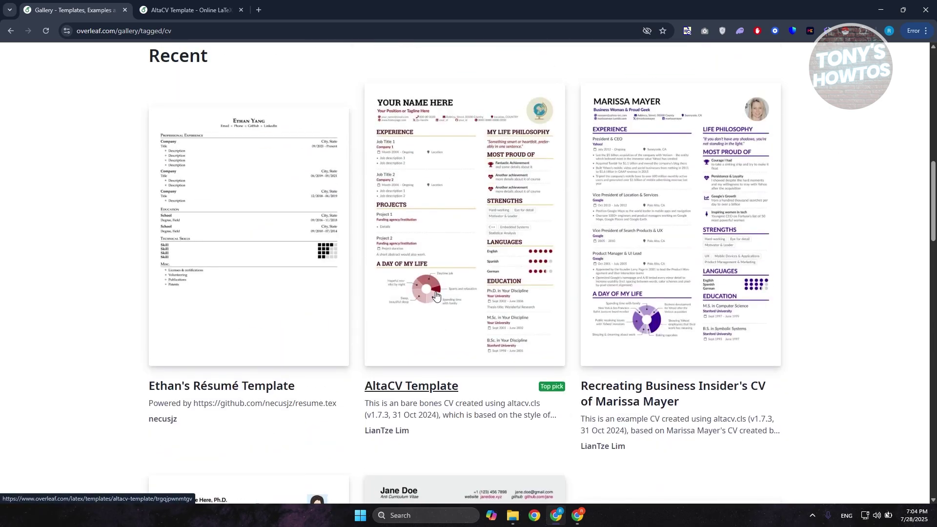
scroll(434, 297, down, 9)
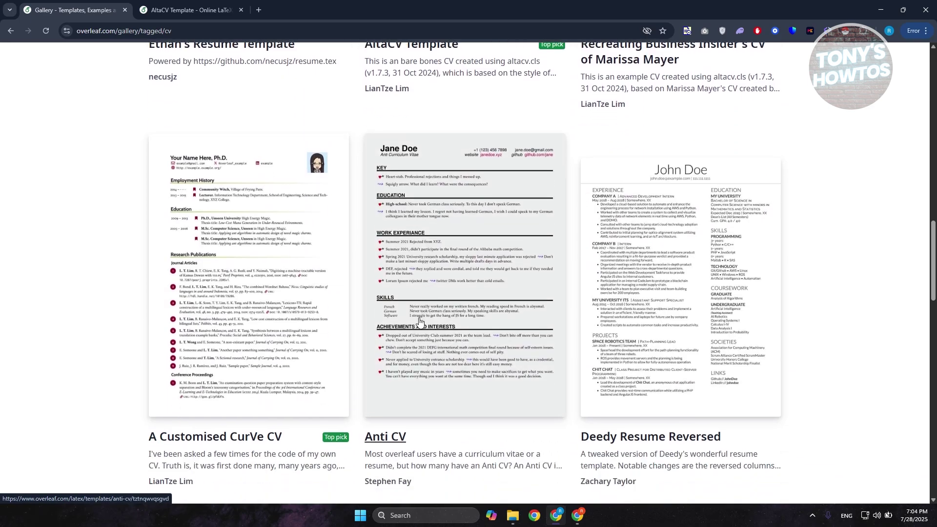
scroll(419, 321, down, 4)
scroll(281, 283, down, 1)
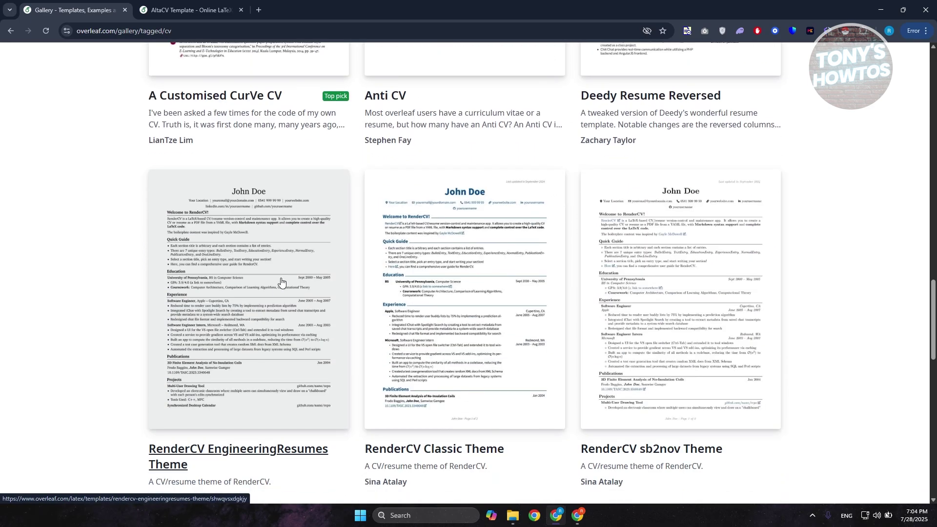
Step: Open the RenderCV EngineeringResumes Theme as a template to create a new project from it
click(277, 261)
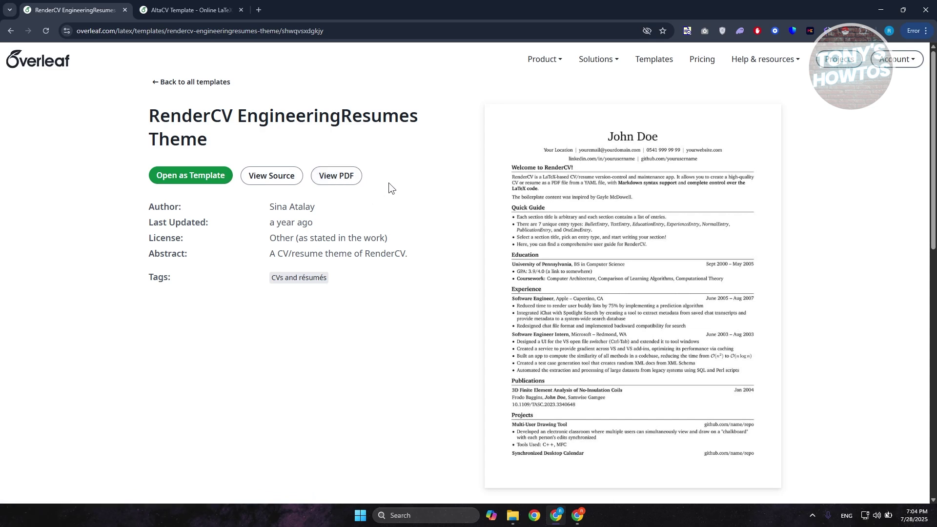
click(211, 179)
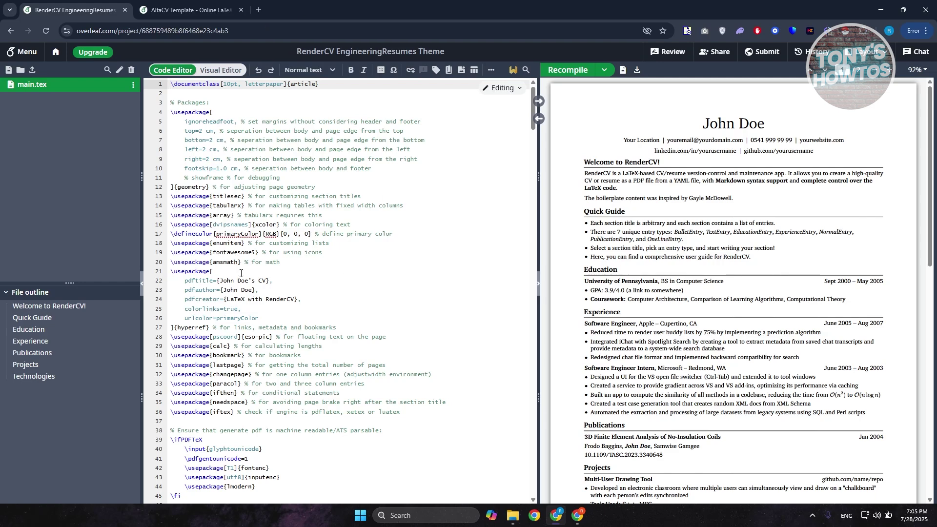
Step: Look over the package code in main.tex and switch the file to the Visual Editor
click(393, 376)
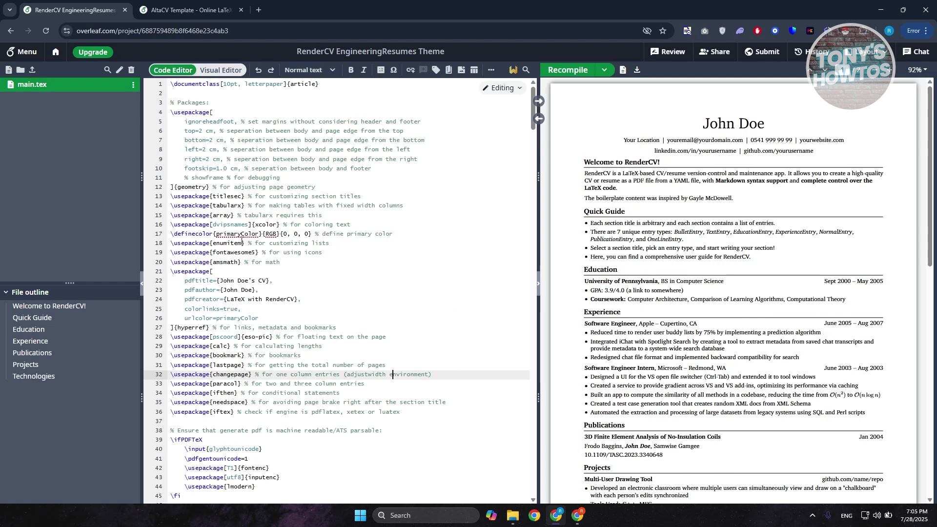
double_click(177, 215)
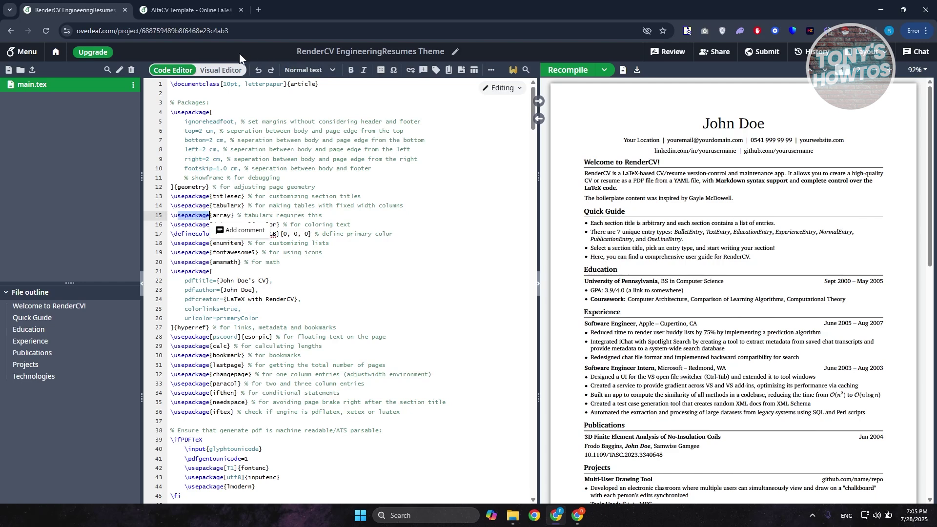
click(272, 132)
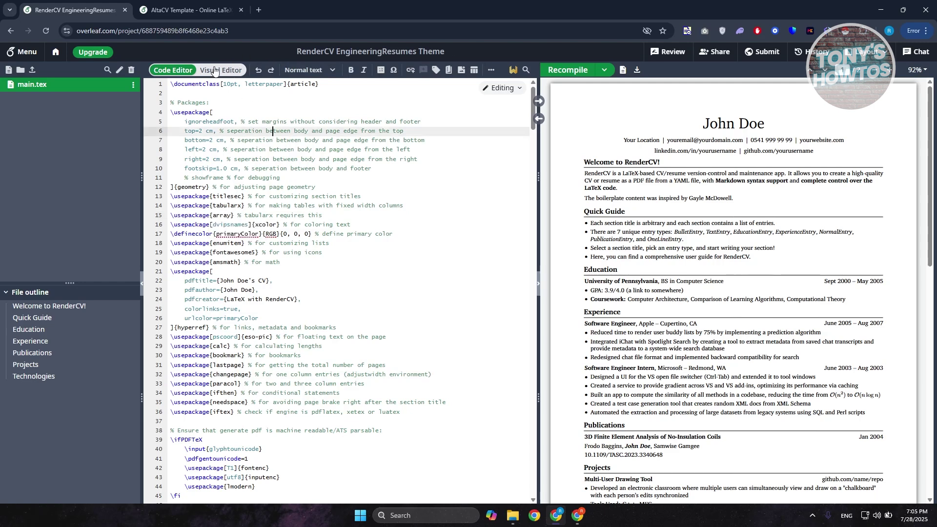
click(214, 70)
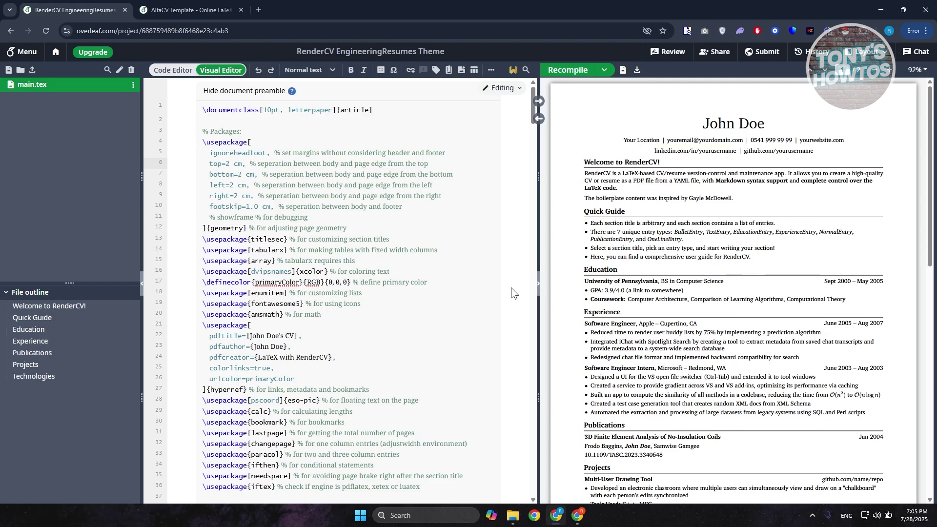
Step: Examine the document preamble of main.tex, including the package lines and the pdfauthor entry
scroll(389, 334, down, 5)
scroll(389, 333, up, 5)
click(306, 238)
scroll(307, 243, down, 1)
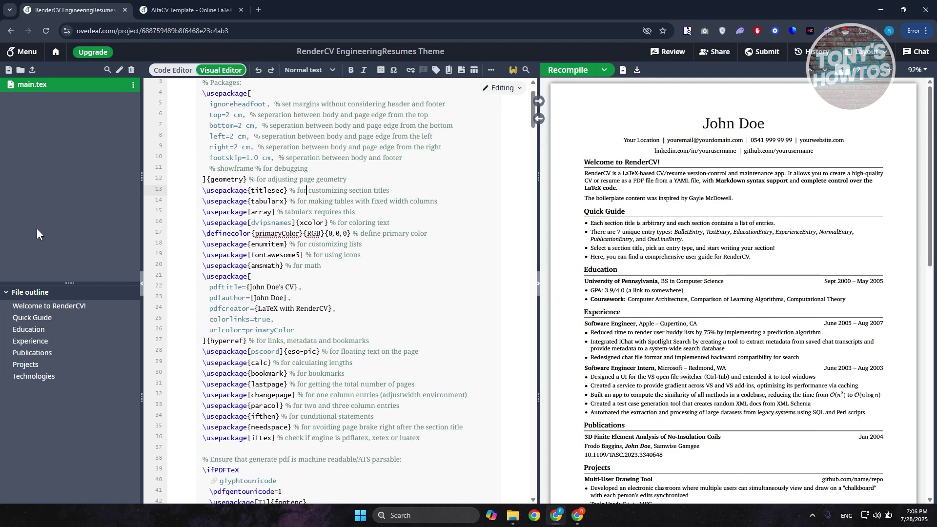
double_click(262, 298)
scroll(346, 266, up, 1)
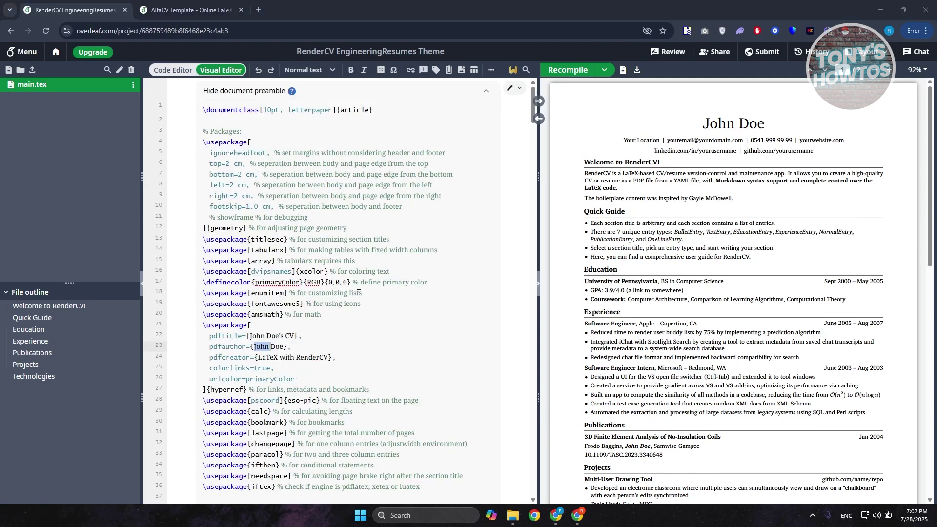
Step: Read through the résumé source from the preamble to the Technologies section, and return to the header block
scroll(364, 288, down, 16)
scroll(364, 373, down, 20)
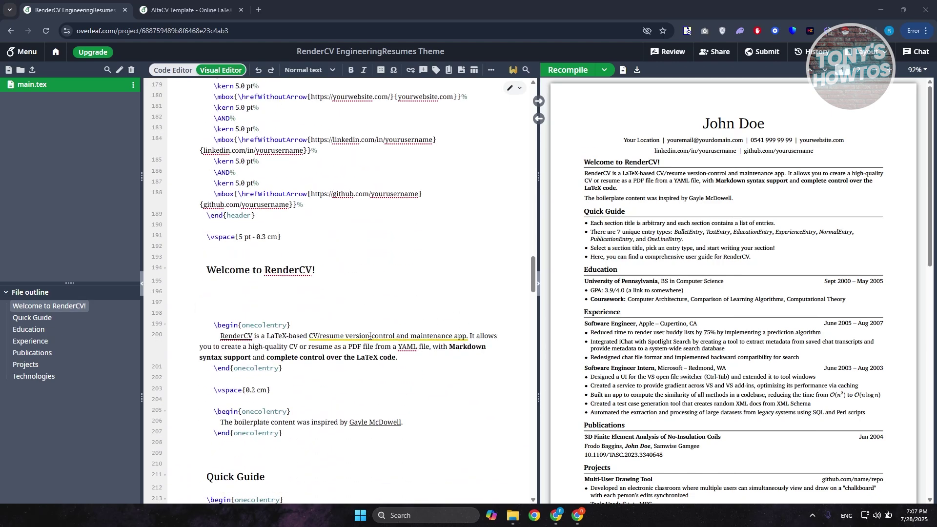
scroll(370, 335, down, 8)
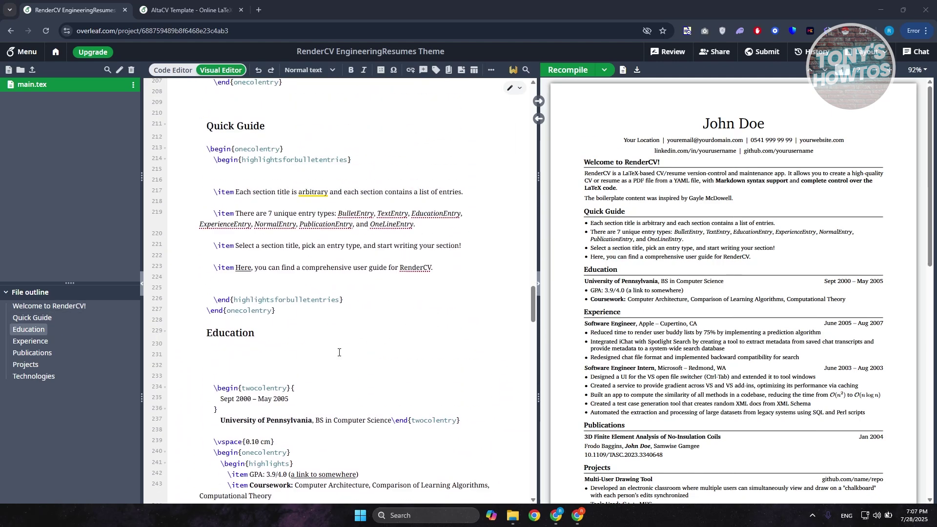
scroll(339, 352, up, 2)
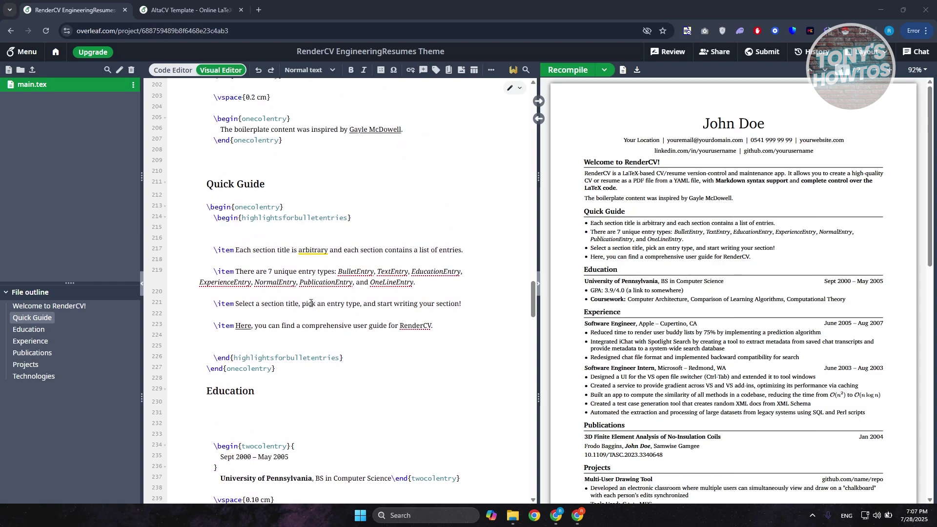
scroll(311, 304, down, 12)
scroll(307, 300, down, 17)
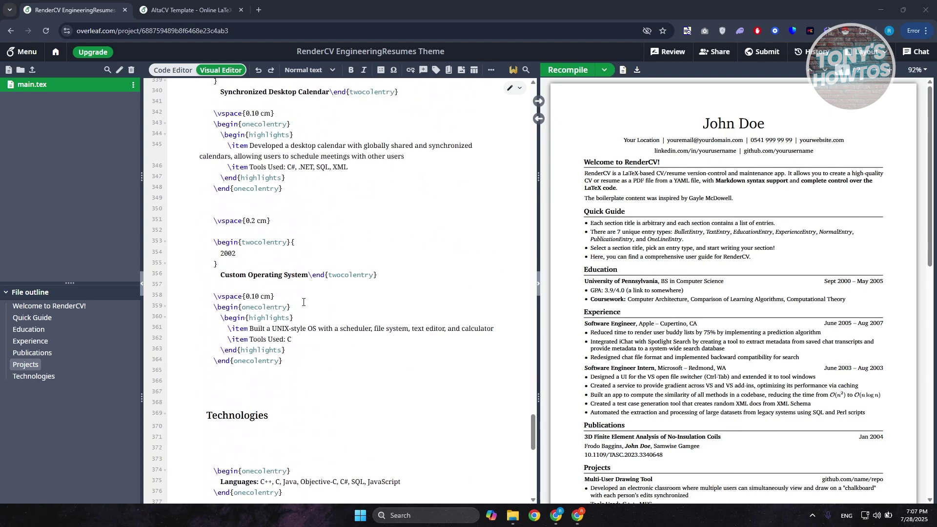
scroll(304, 302, down, 11)
scroll(314, 288, up, 6)
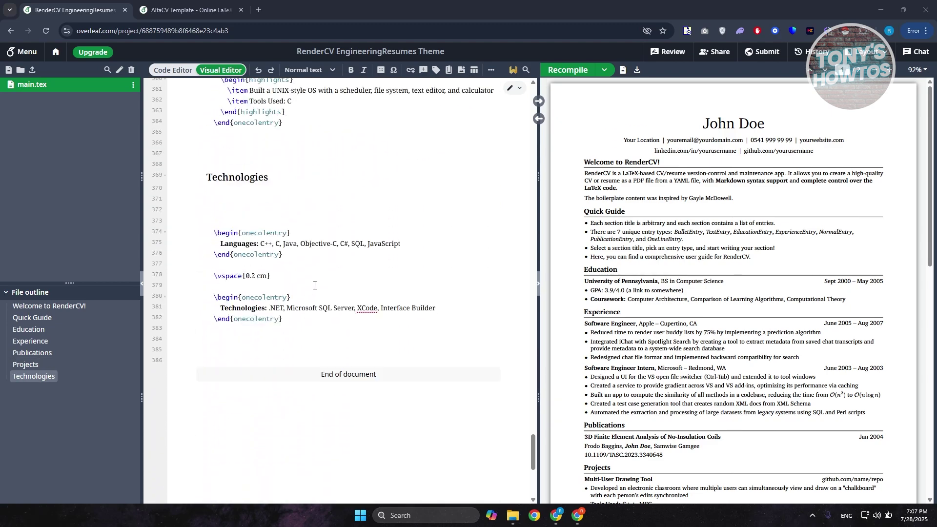
scroll(314, 285, up, 20)
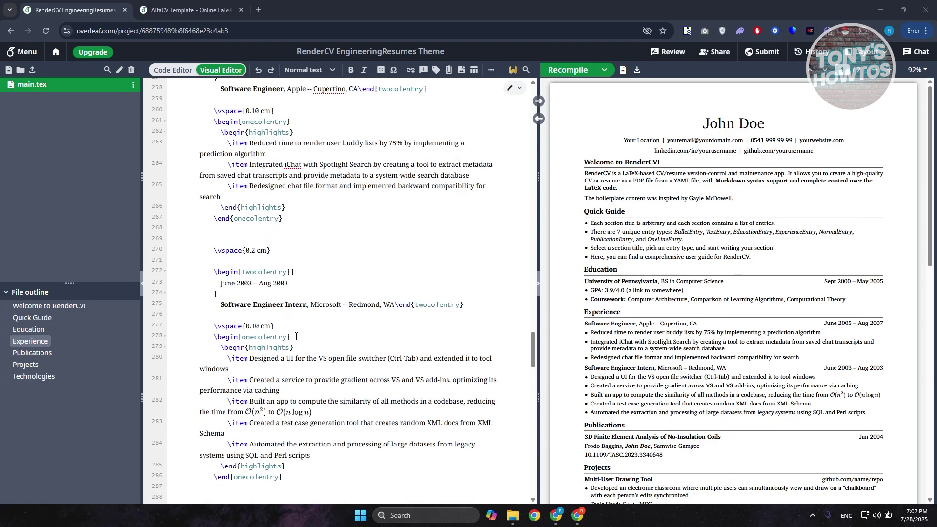
scroll(289, 336, up, 10)
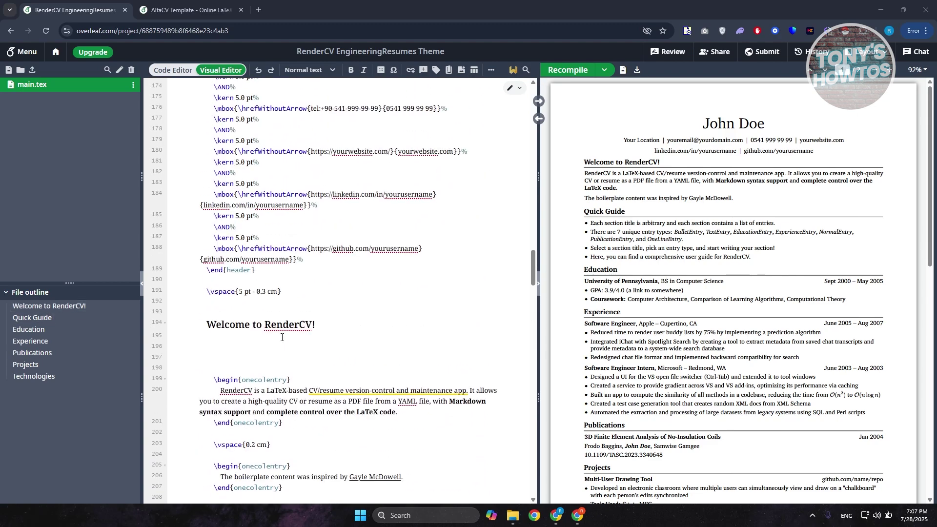
scroll(279, 328, down, 4)
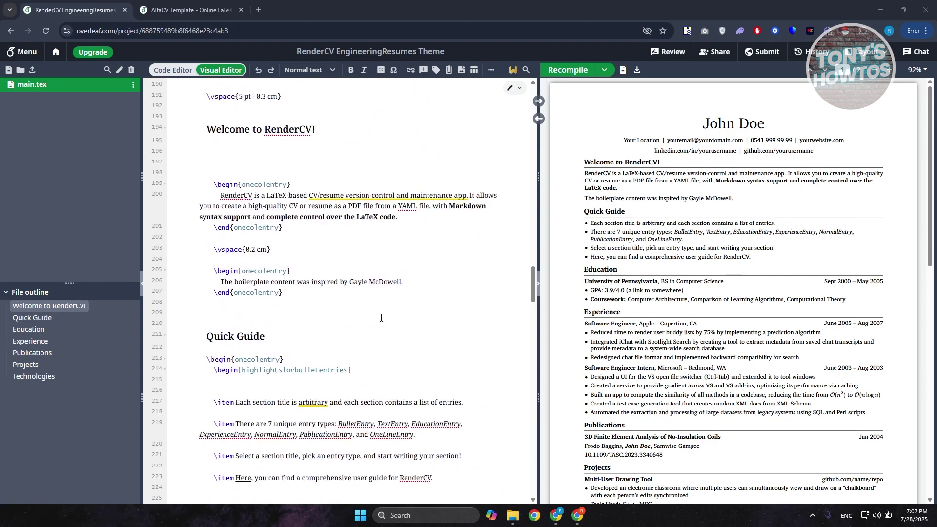
scroll(382, 318, down, 5)
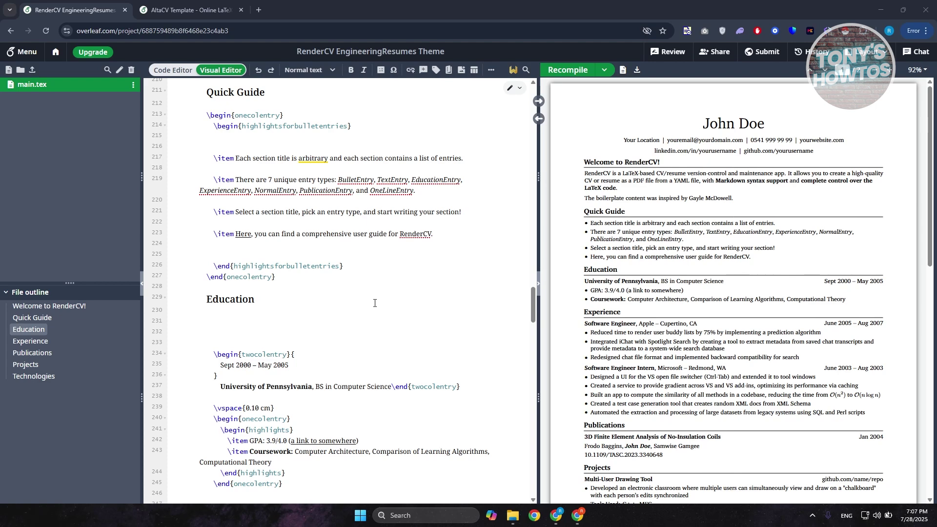
scroll(375, 303, up, 11)
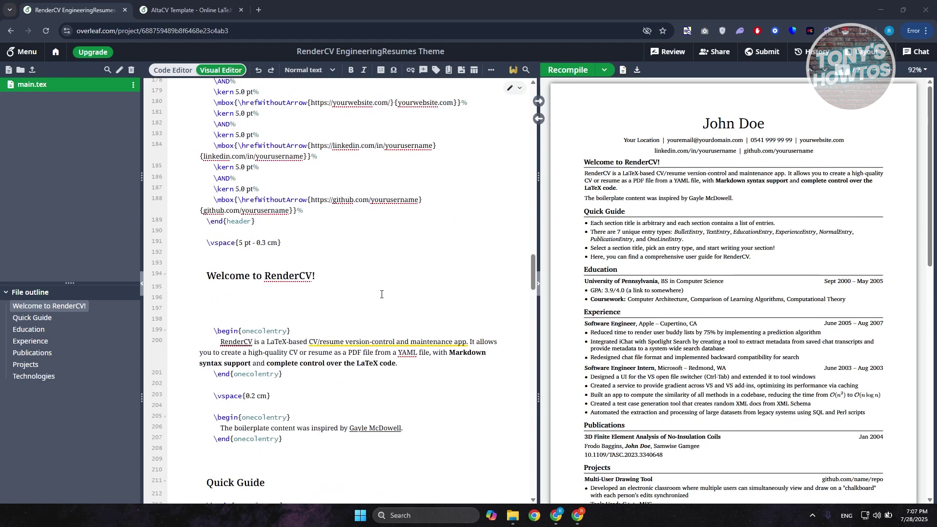
scroll(384, 308, up, 6)
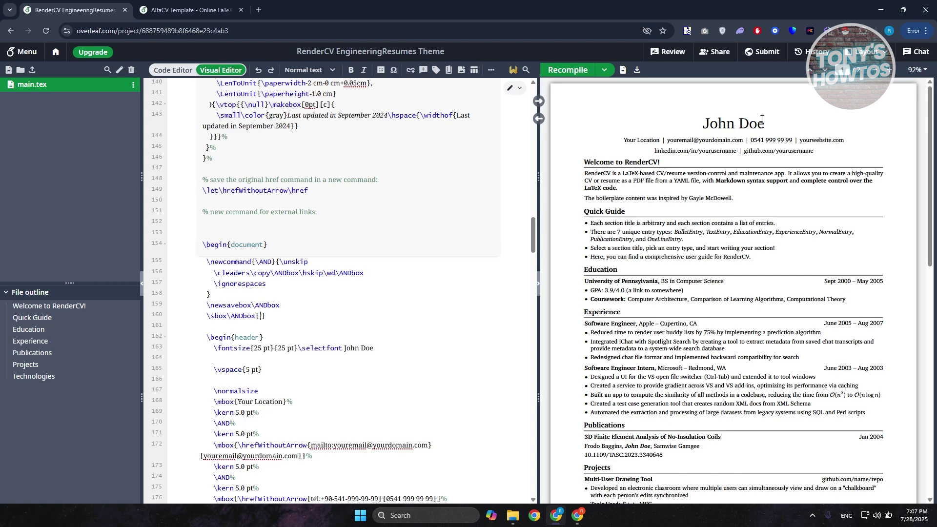
Step: Search main.tex for the placeholder first name and go to its match in the header block
click(416, 348)
scroll(425, 347, down, 5)
key(ctrl+f)
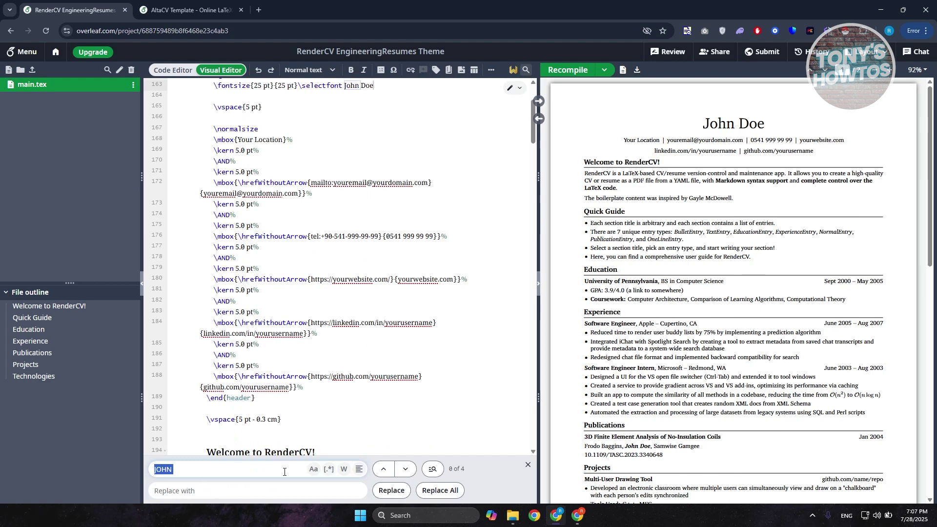
click(388, 472)
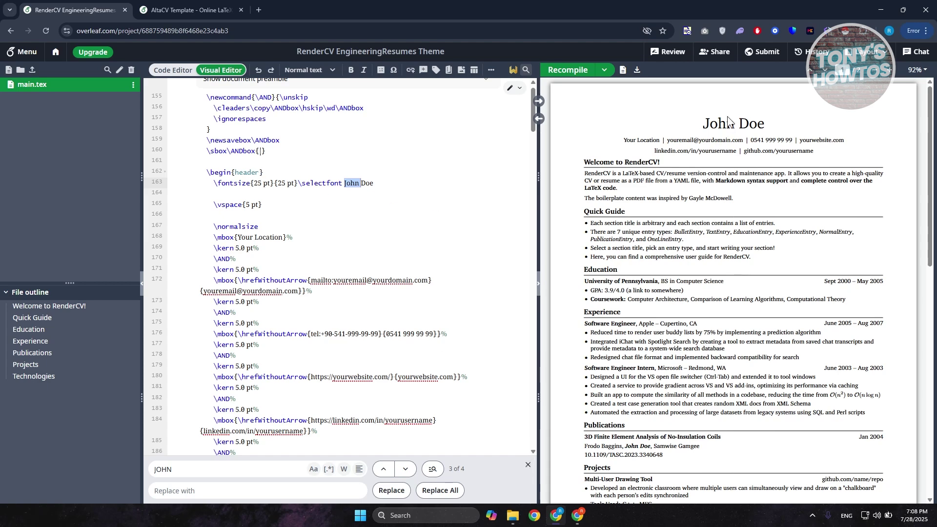
Step: Locate the résumé's name in the source from the PDF preview, and select the mailto address in the header code
double_click(762, 124)
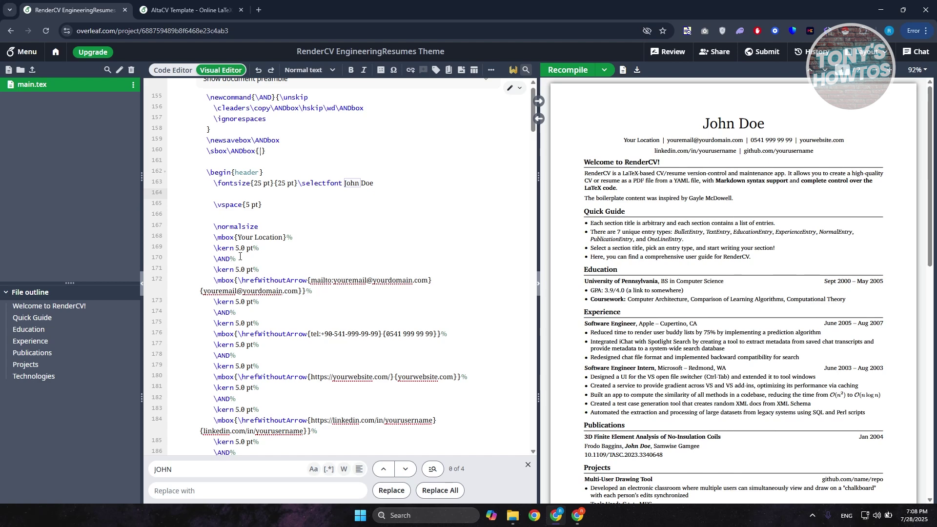
drag(322, 280, 484, 280)
drag(435, 286, 429, 280)
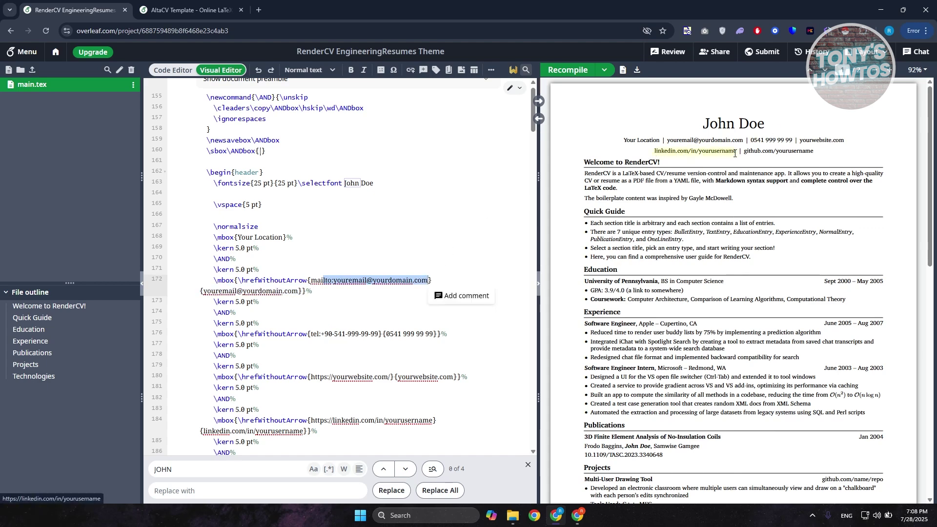
Step: Replace the placeholder surname in the header block of main.tex with a new surname
double_click(204, 470)
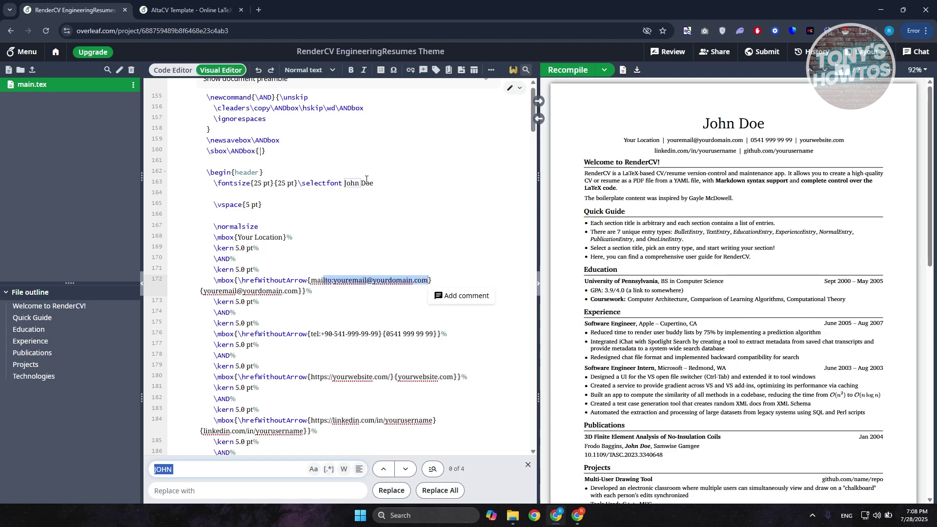
click(387, 228)
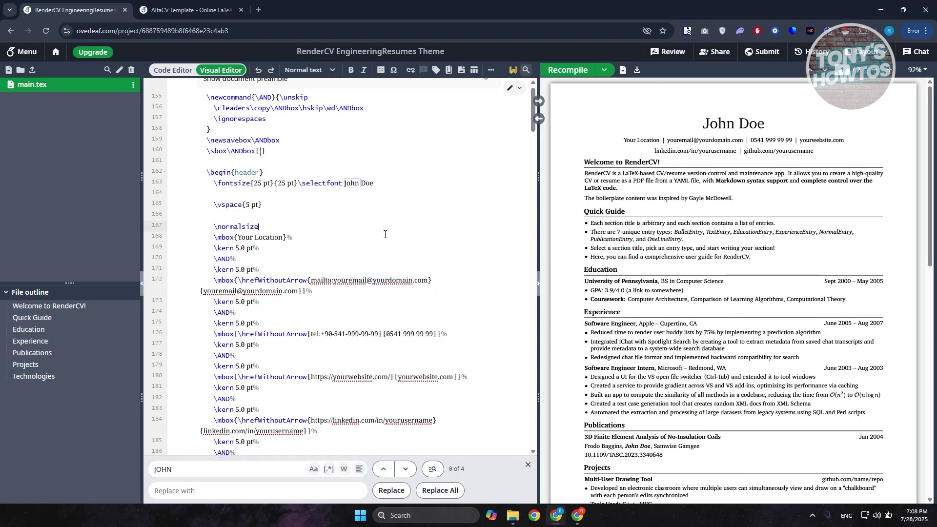
scroll(385, 233, up, 1)
mouse_move(375, 196)
mouse_down()
mouse_move(346, 194)
mouse_move(362, 193)
mouse_up()
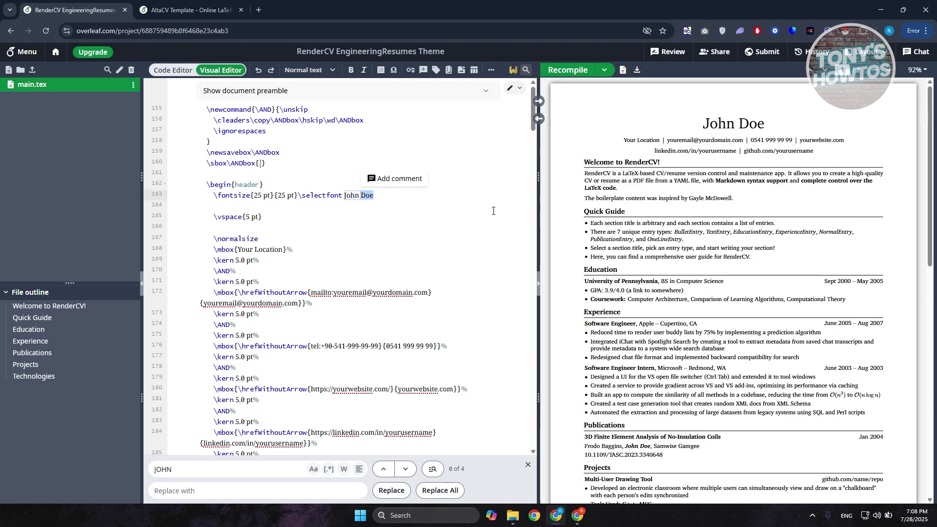
text(Smith)
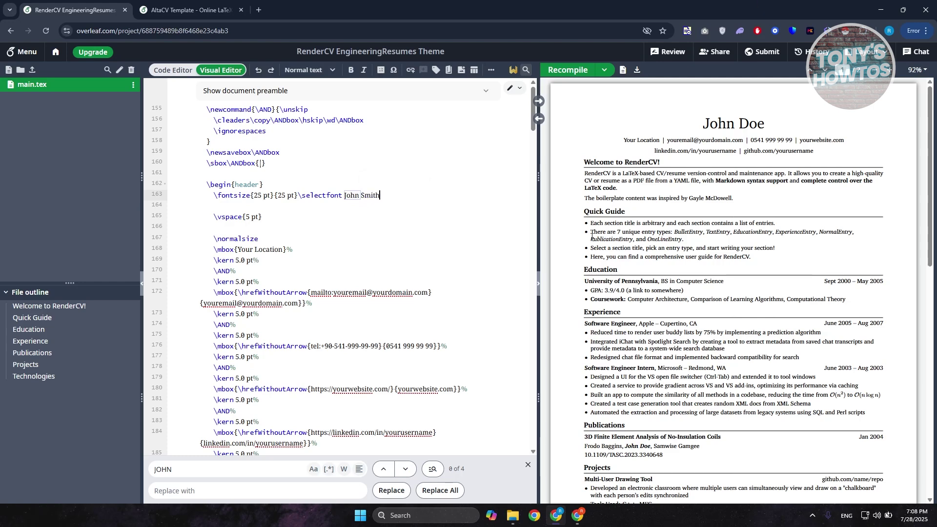
Step: Replace the location placeholder in the header with "Your house" and recompile the résumé
click(304, 272)
drag(282, 249, 238, 250)
text(Your hou)
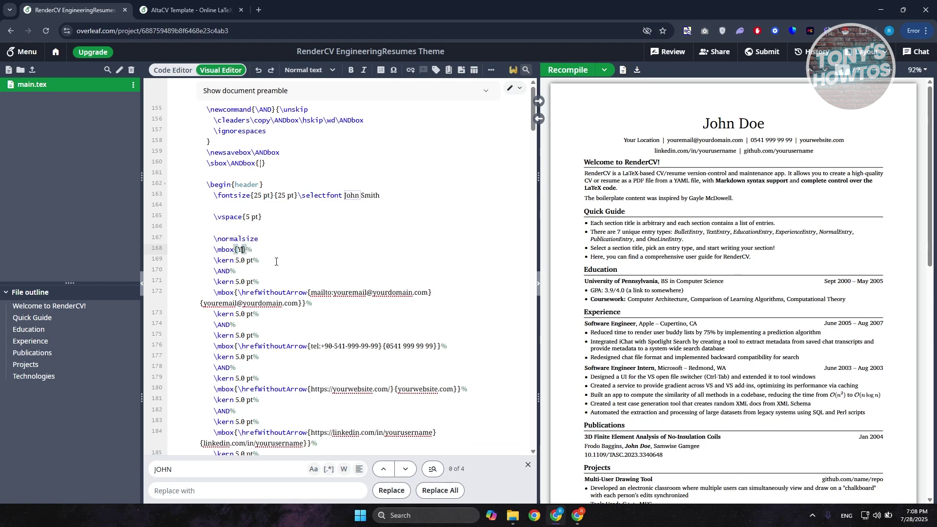
text(se)
click(374, 254)
click(567, 70)
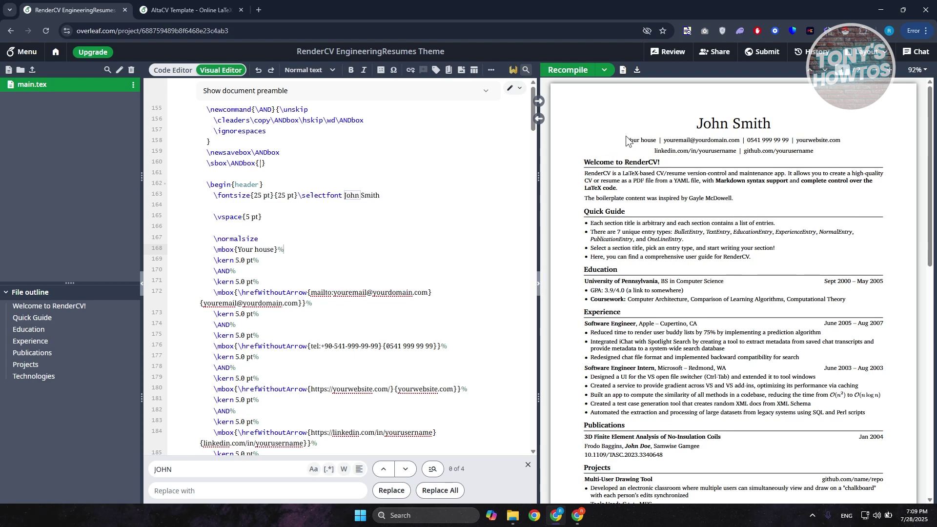
Step: Close the RenderCV project and select the image name Globe_High in the \photoR line of the AltaCV Template's sample.tex
scroll(380, 318, down, 4)
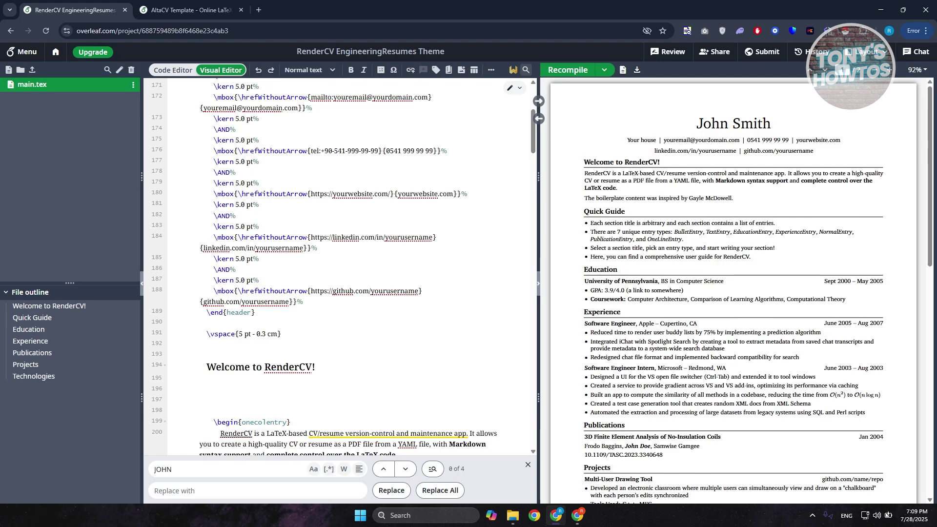
key(ctrl+w)
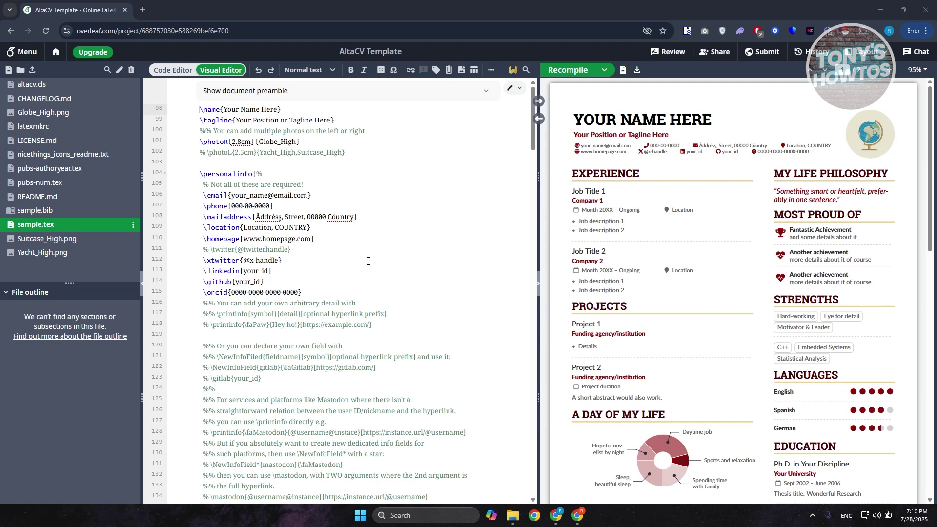
drag(200, 142, 296, 138)
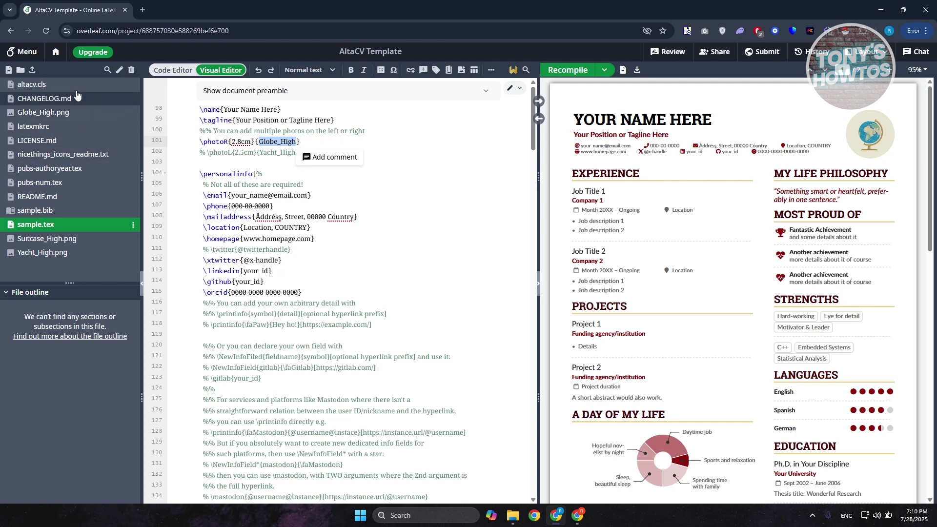
Step: Look at the file upload options, and preview the Globe_High.png image referenced in the \photoR line before returning to sample.tex
click(32, 69)
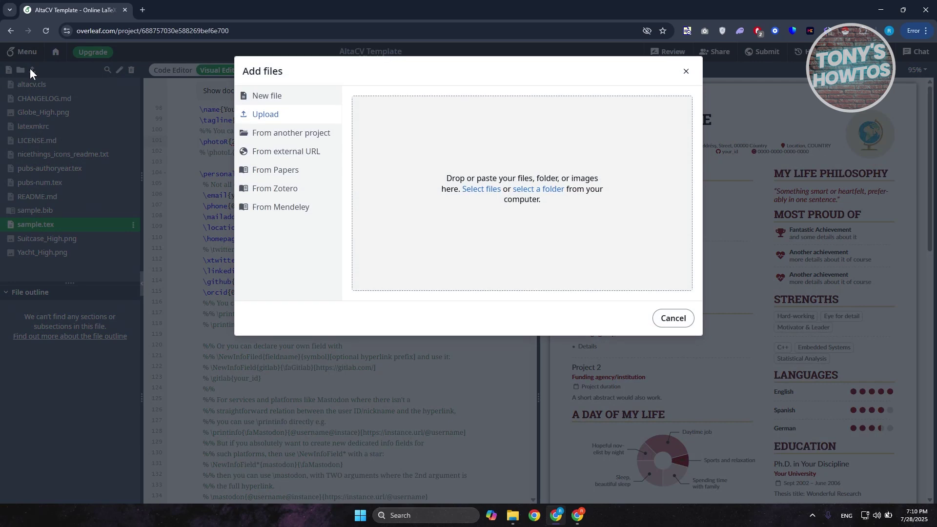
click(686, 71)
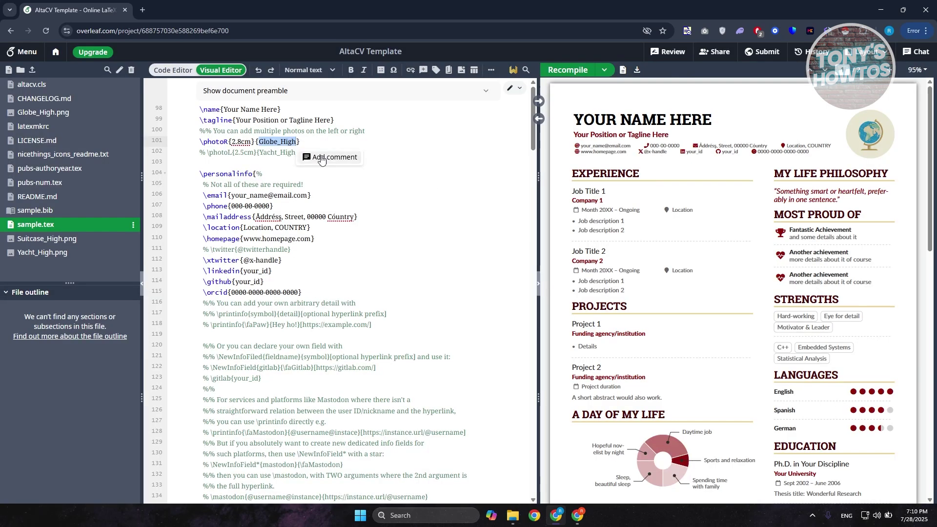
drag(258, 142, 301, 140)
click(301, 140)
double_click(296, 141)
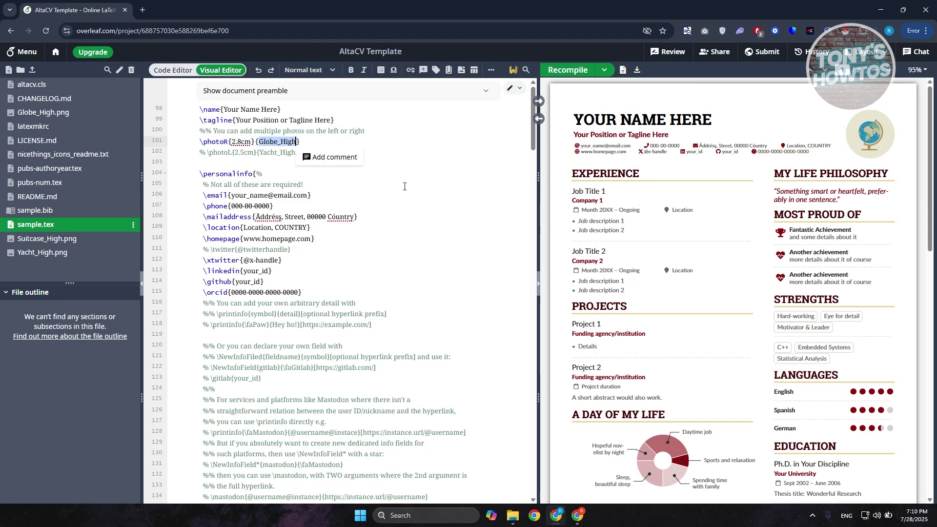
click(32, 113)
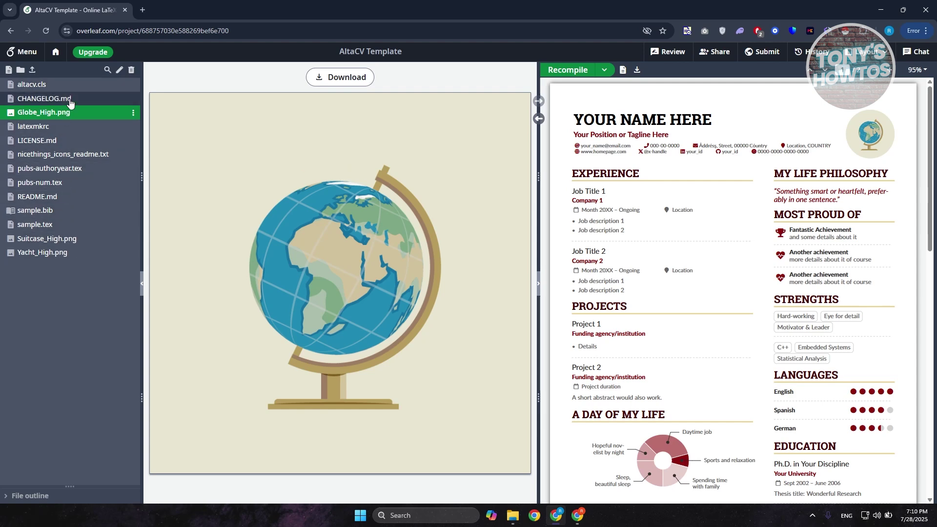
click(54, 225)
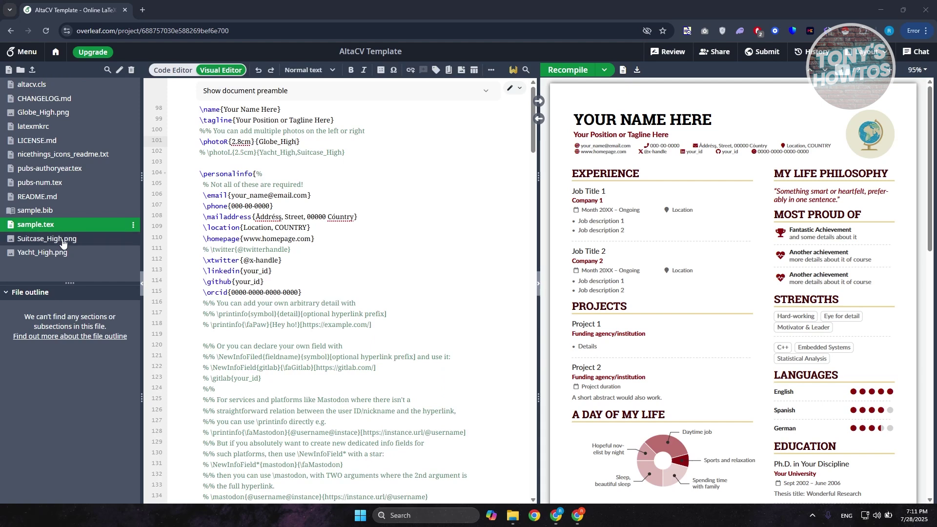